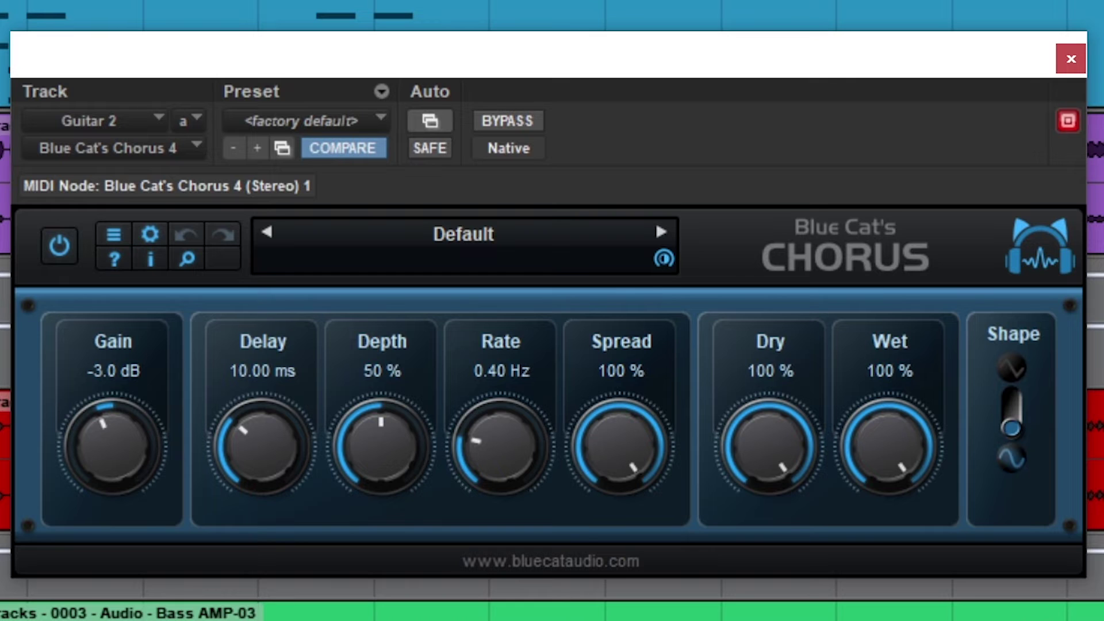
Step: Adjust the Chorus plug-in's Delay, set the Flanger's Delay to 6.30 ms, and raise the Flanger's Feedfwd
drag(255, 447, 252, 463)
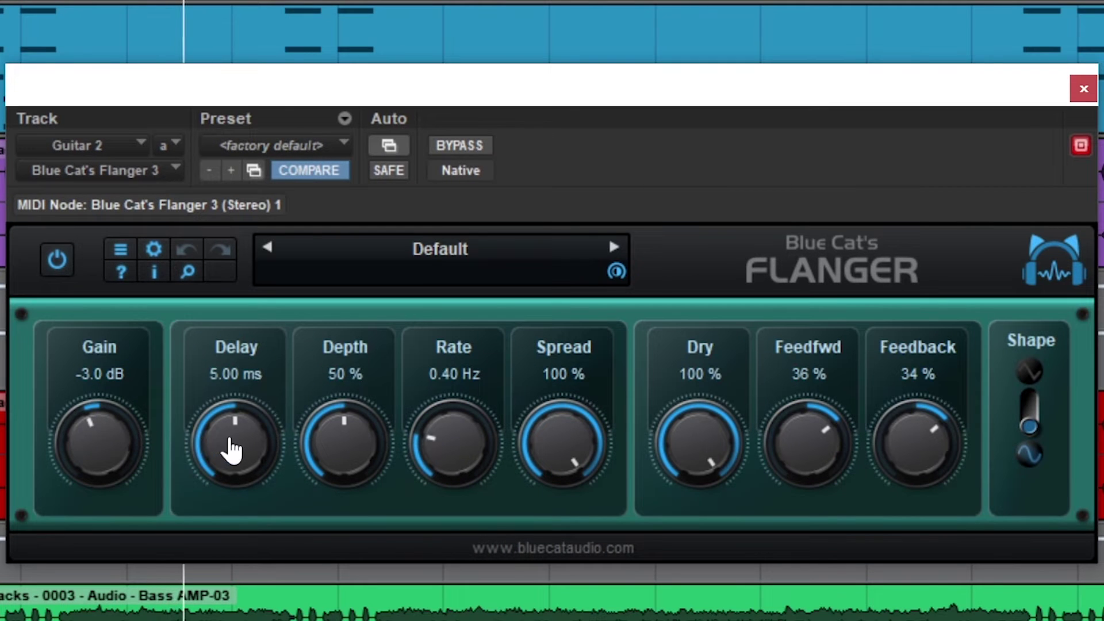
drag(232, 450, 244, 435)
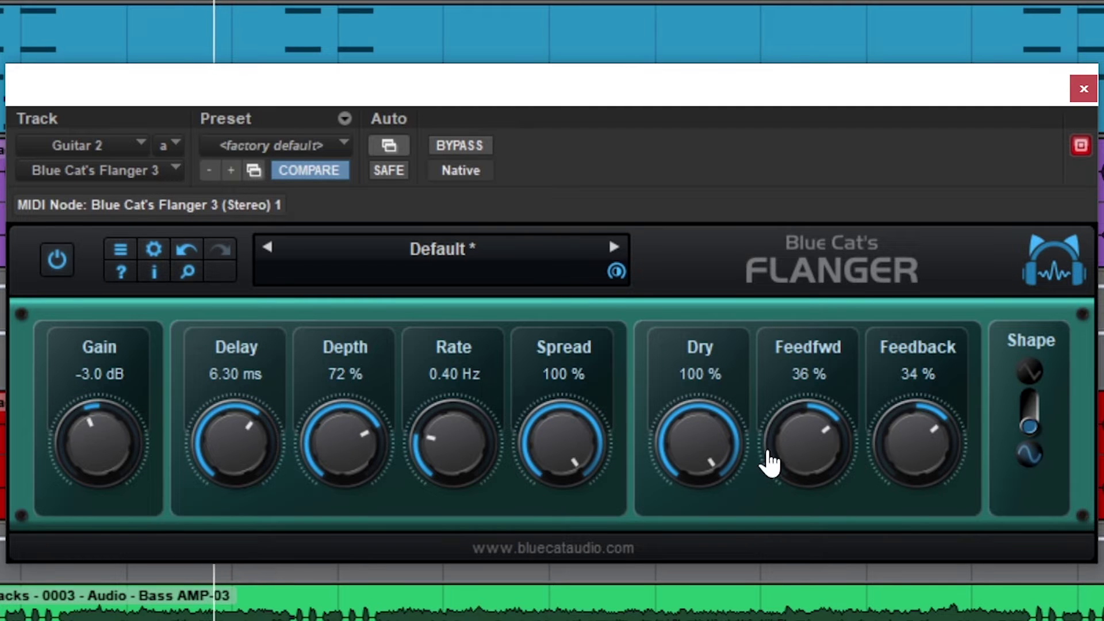
drag(798, 445, 800, 423)
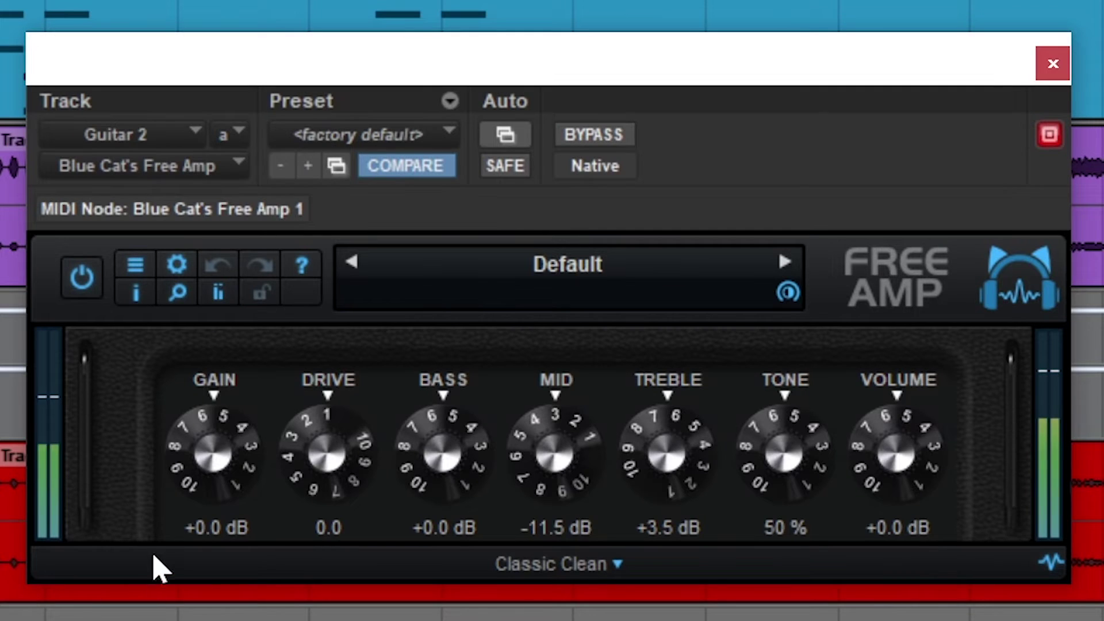
Step: With the Classic Clean amp model, set Free Amp's Drive to 4.1 and its Gain to -17.0 dB
drag(212, 468, 209, 523)
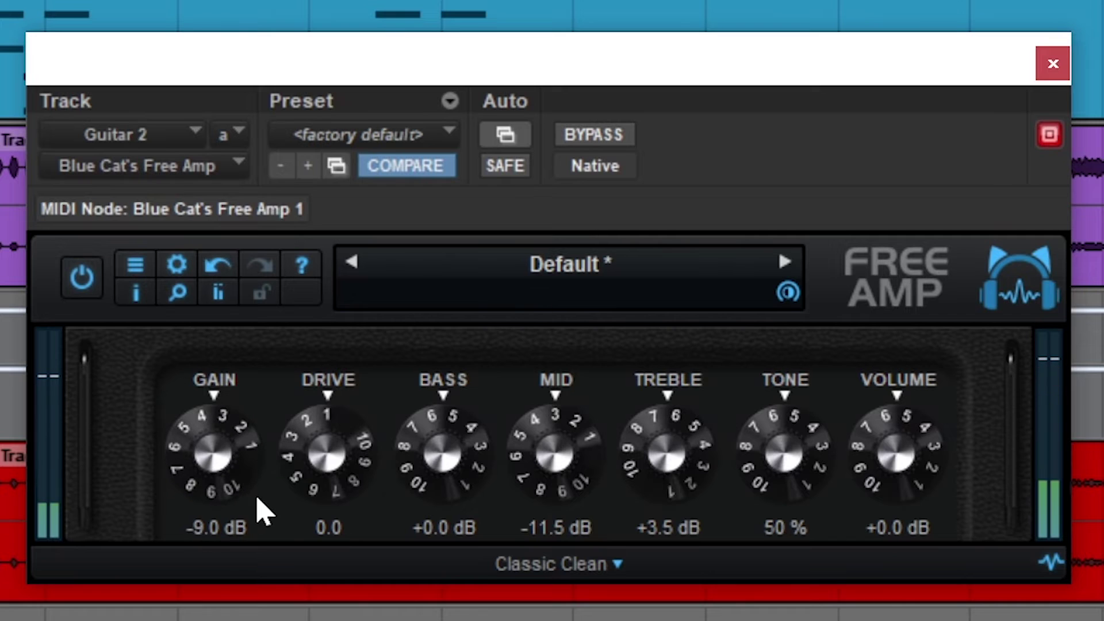
drag(314, 483, 345, 396)
drag(185, 446, 182, 495)
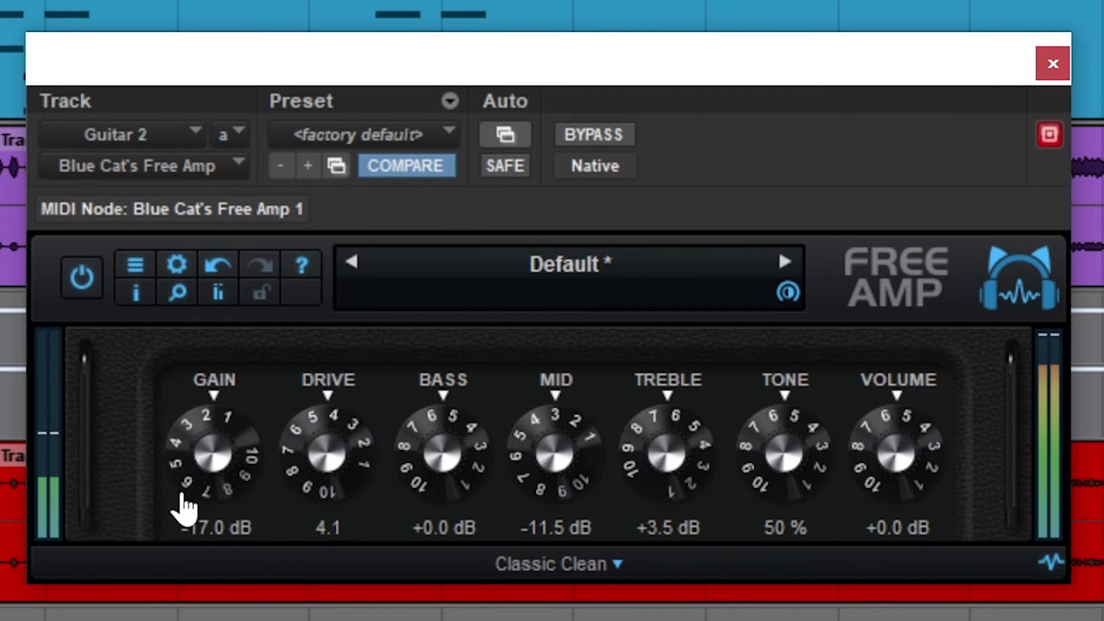
Step: Switch Free Amp to the Classic Drive model and set Gain to -9.0 dB, Bass to -4.0 dB and Mid to -5.0 dB
click(534, 569)
click(667, 615)
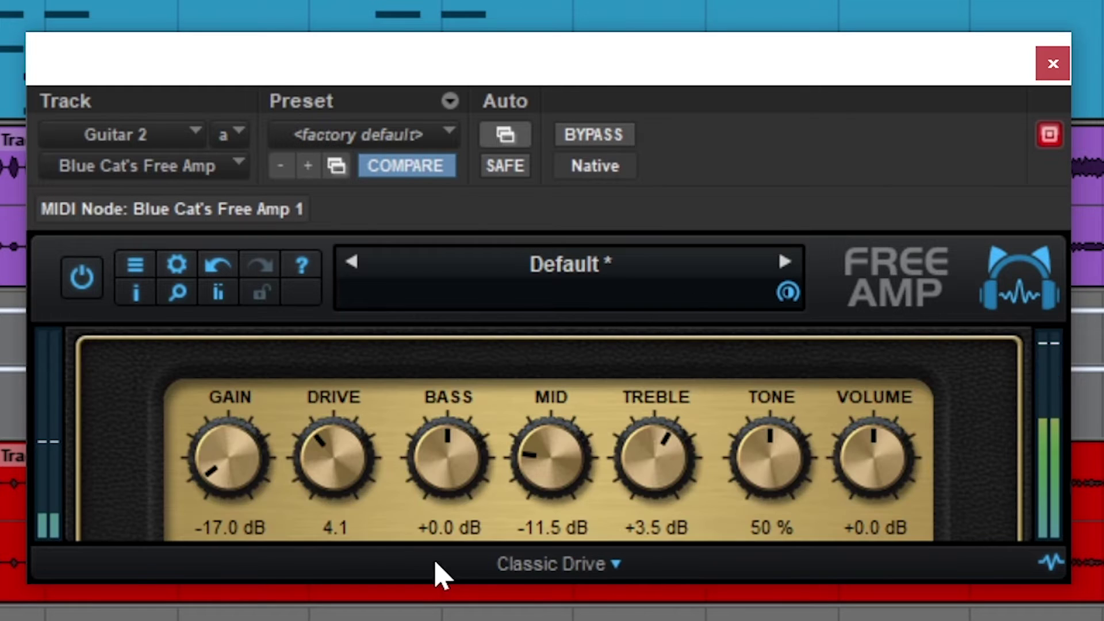
drag(235, 485, 218, 436)
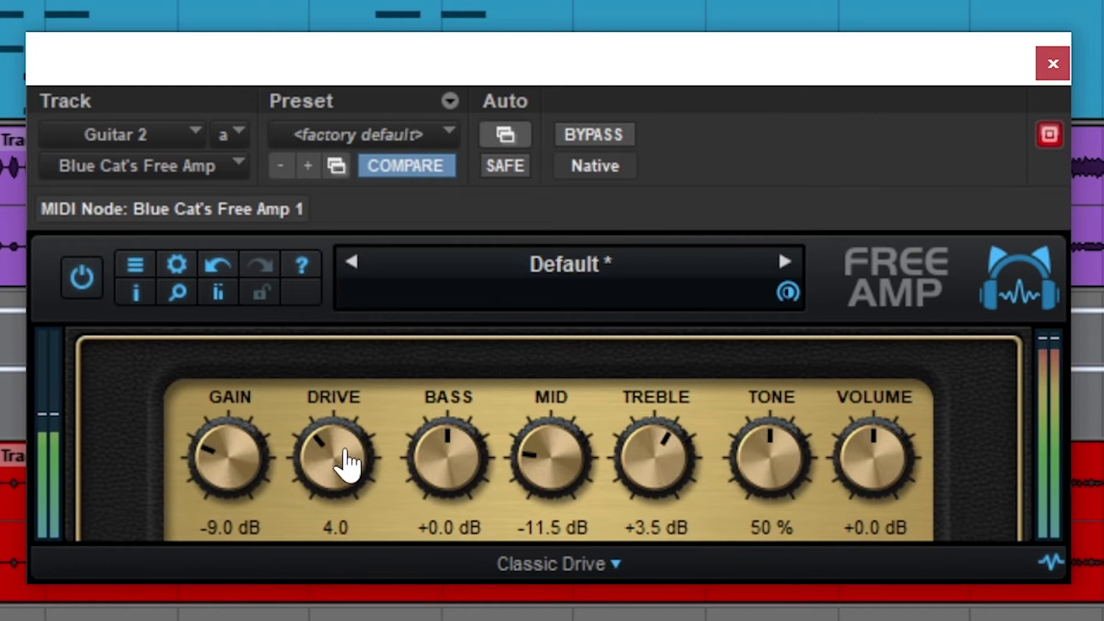
drag(437, 471, 437, 496)
drag(543, 468, 540, 424)
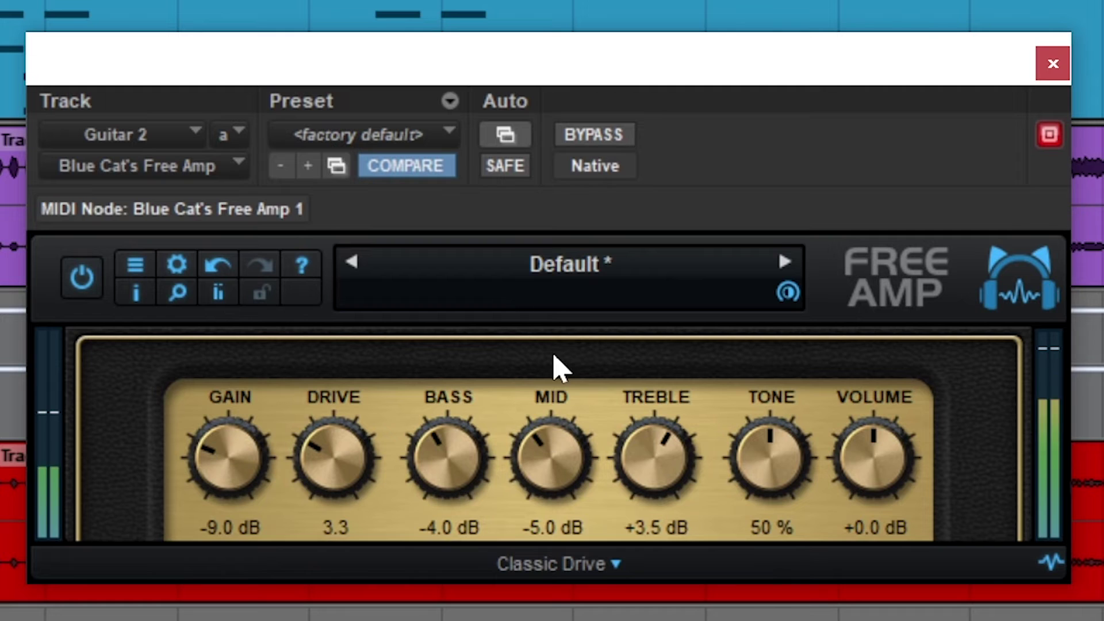
Step: Switch Free Amp to the Modern Drive model and adjust its Gain
click(578, 566)
click(633, 620)
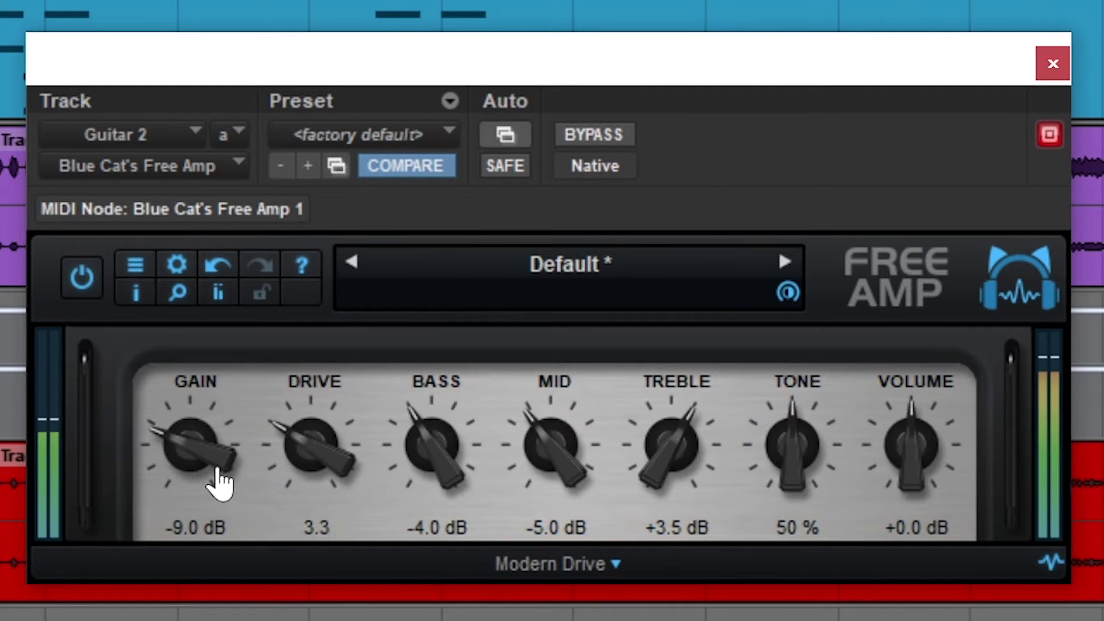
mouse_move(217, 481)
mouse_down()
mouse_move(189, 443)
mouse_move(204, 400)
mouse_move(198, 485)
mouse_up()
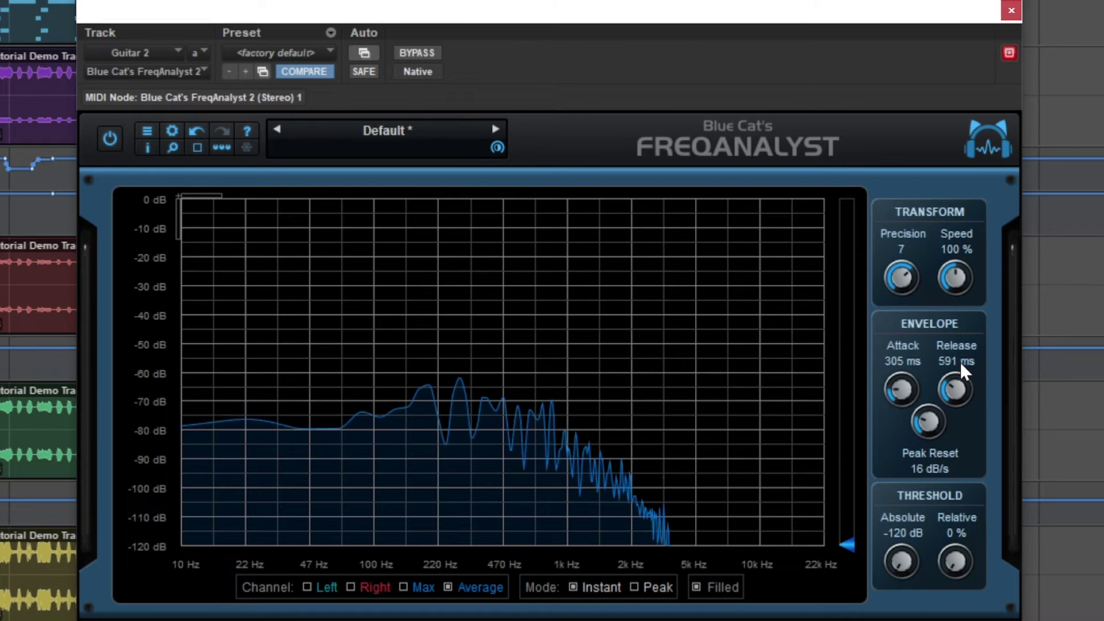
Step: Set FreqAnalyst's envelope Attack to 700 ms and Release to 1431 ms, and lower the transform Precision
drag(961, 367, 916, 362)
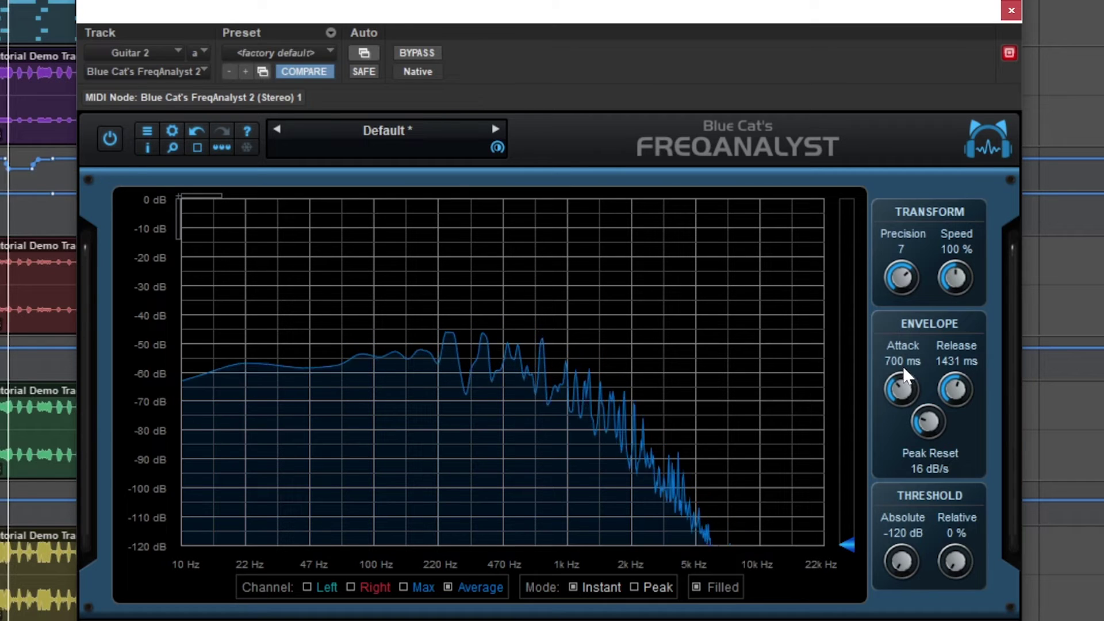
drag(899, 273, 893, 324)
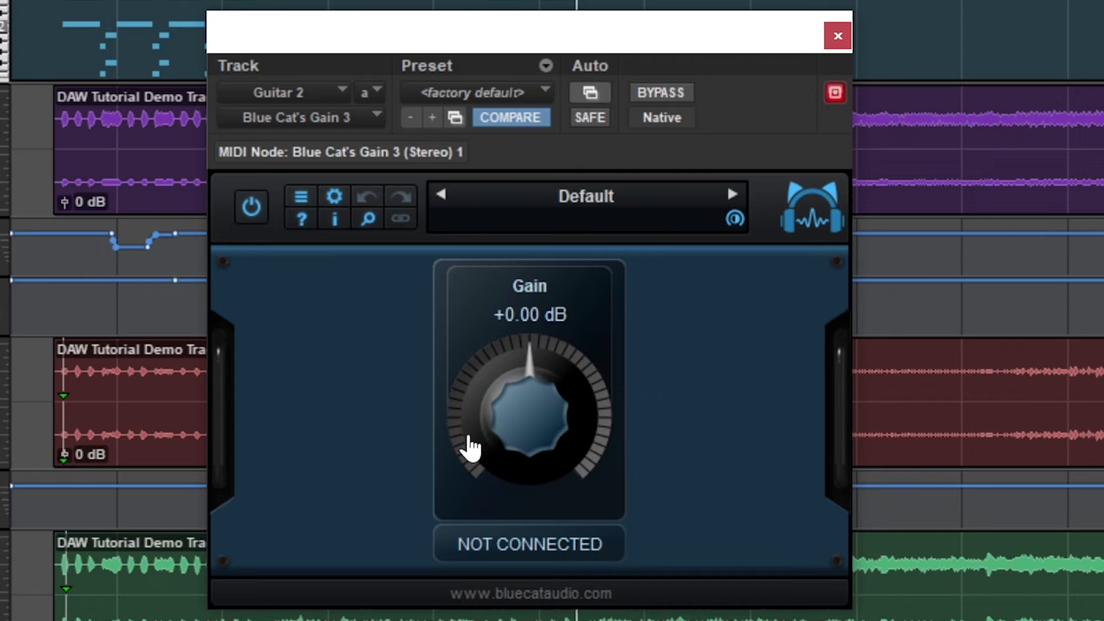
Step: Adjust the level in the Gain plug-in and the Spread in the Phaser plug-in
drag(468, 444, 534, 379)
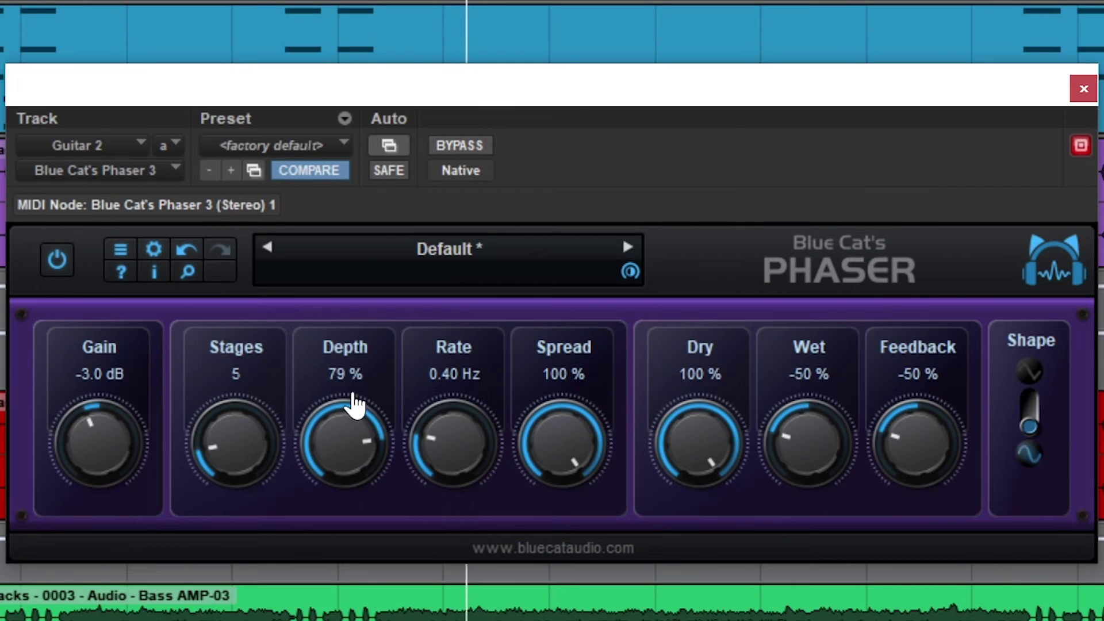
drag(562, 449, 556, 411)
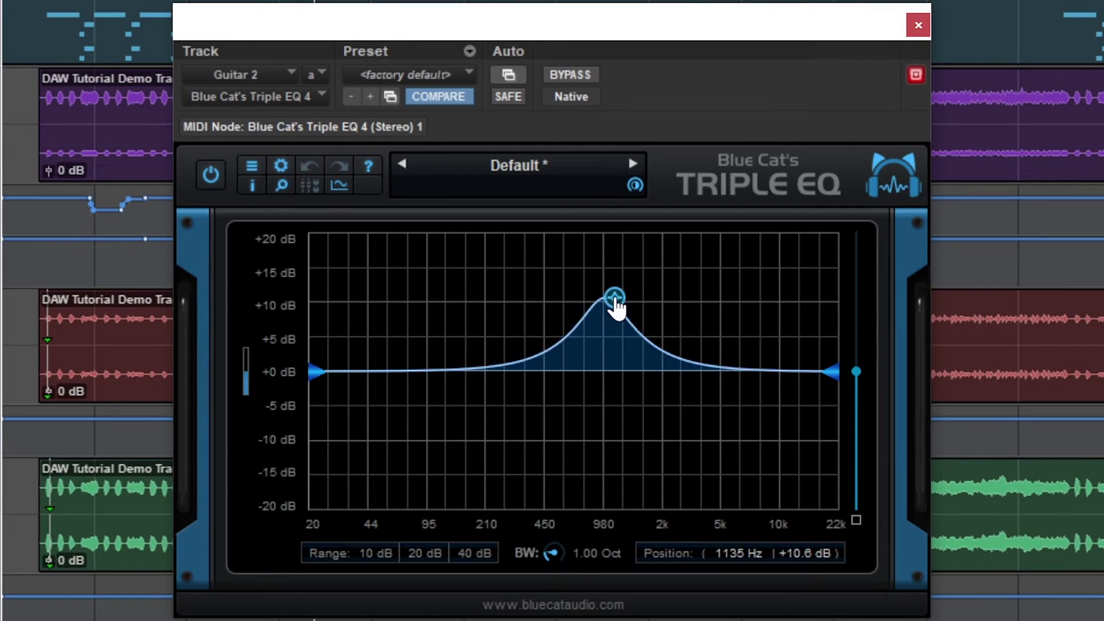
Step: Lower the Triple EQ peak to +2.4 dB at 1117 Hz, raise the low shelf and cut the high shelf, and open the presets
drag(616, 303, 612, 341)
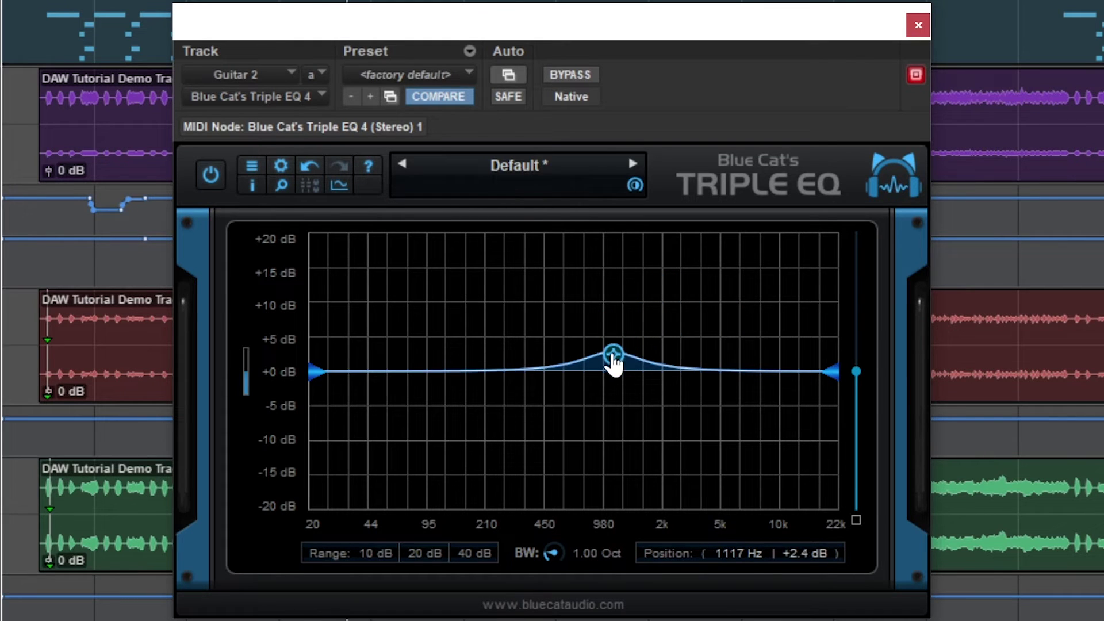
drag(316, 372, 334, 351)
drag(830, 372, 856, 364)
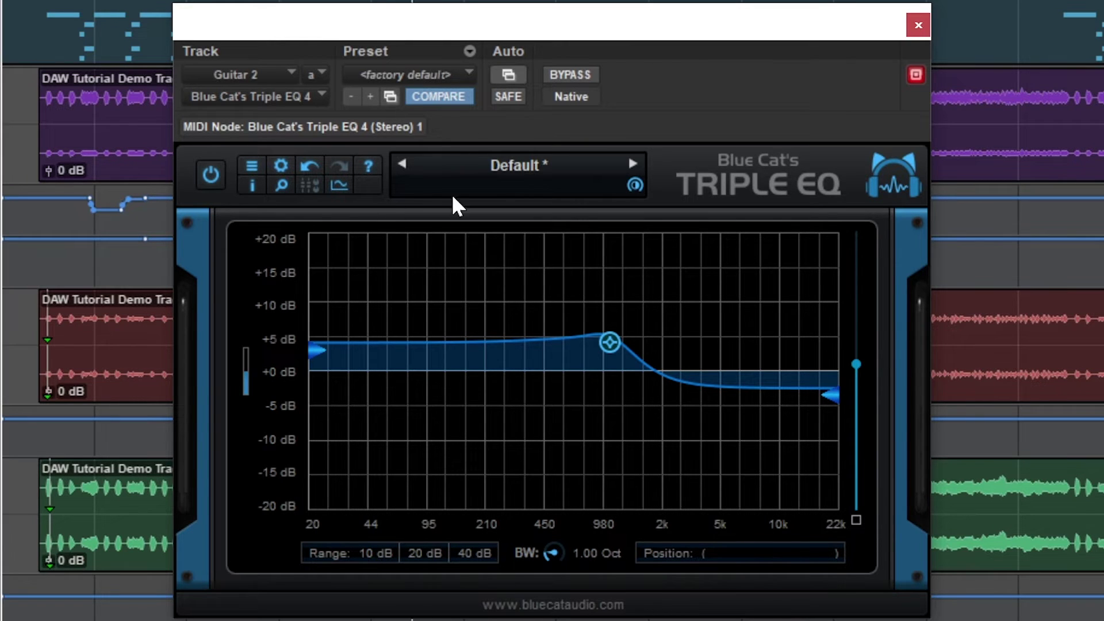
click(537, 169)
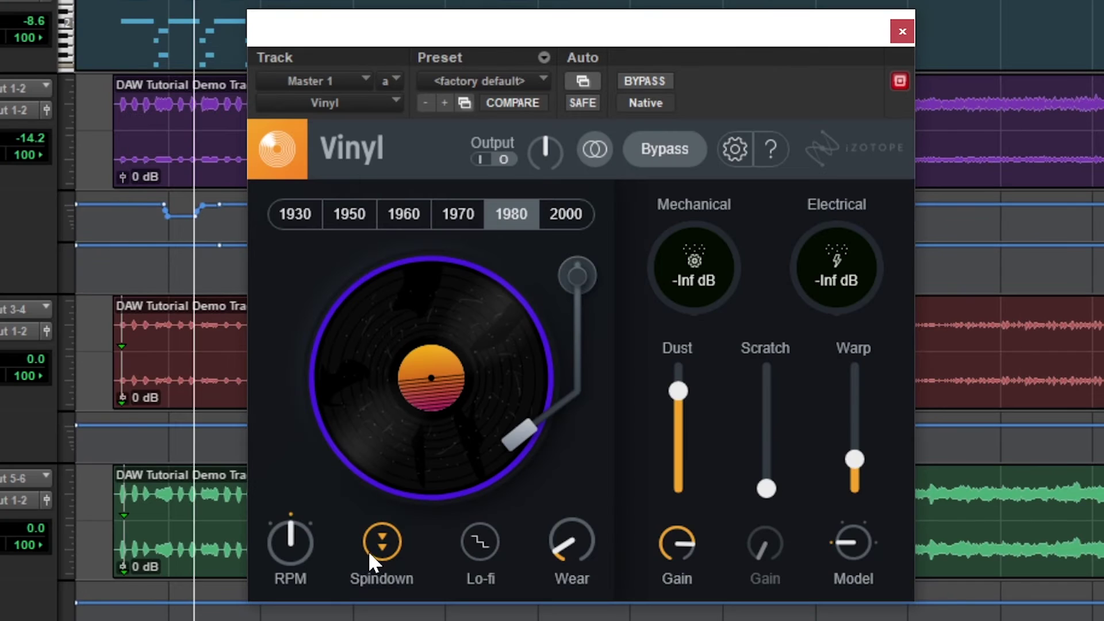
Step: Toggle Spindown in Vinyl and adjust the Separation and Variation in Vocal Doubler
click(372, 547)
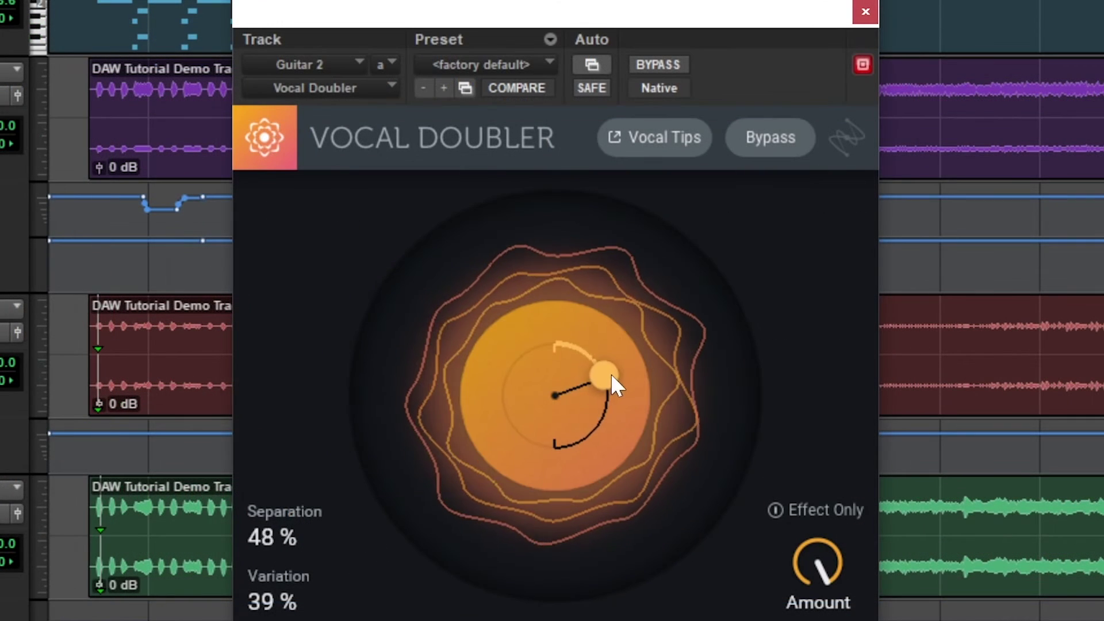
drag(610, 373, 594, 417)
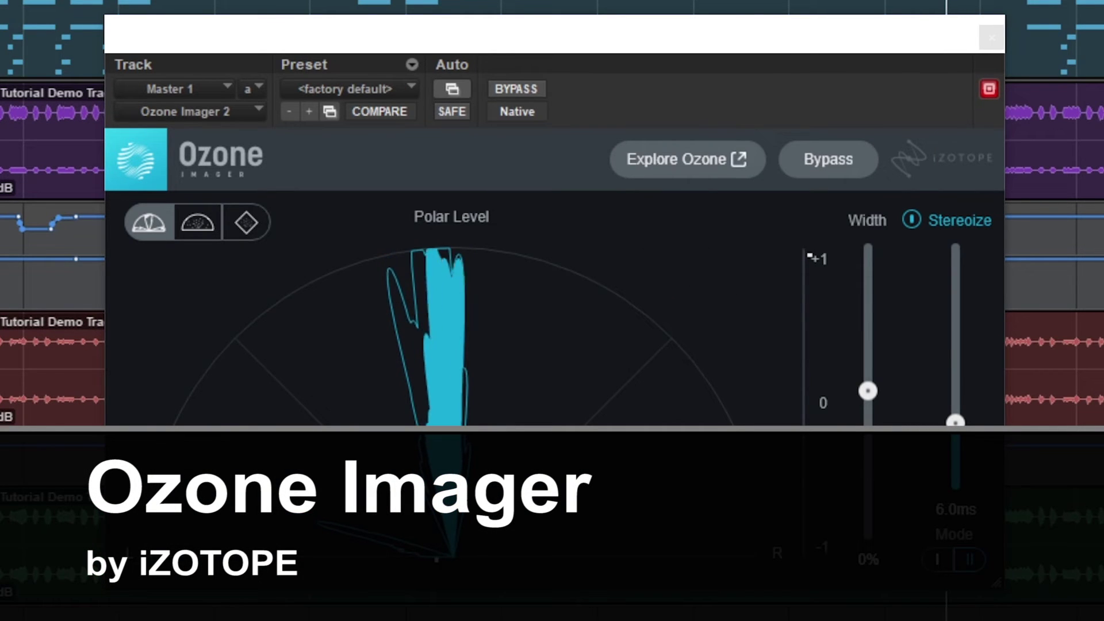
Step: View the Ozone Imager stereo display in the Polar Sample, Lissajous and Polar Level modes
click(197, 222)
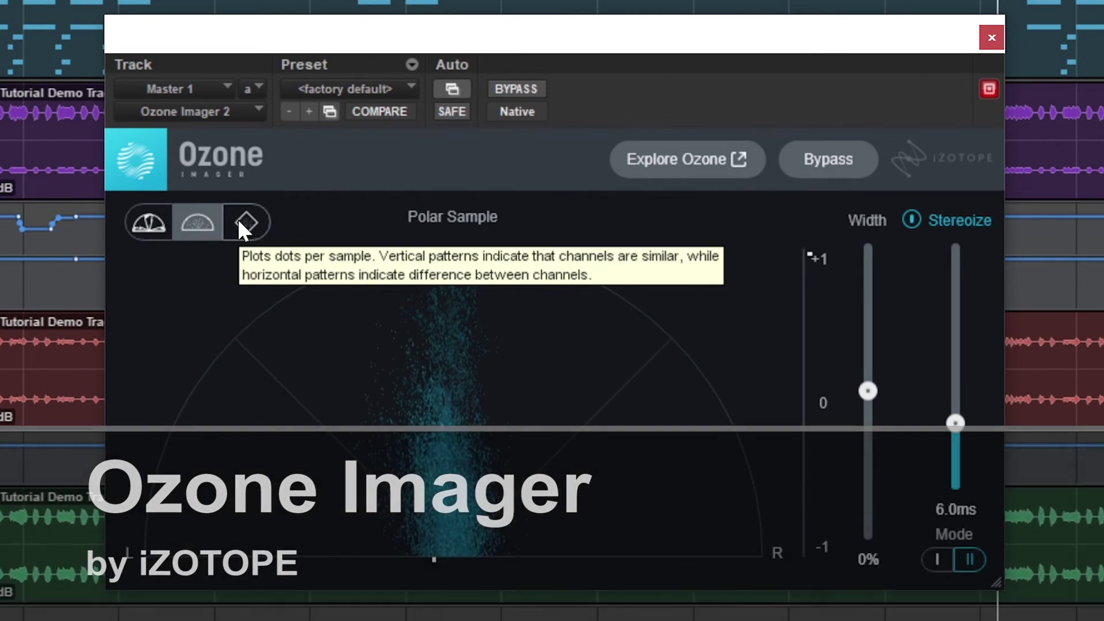
click(238, 221)
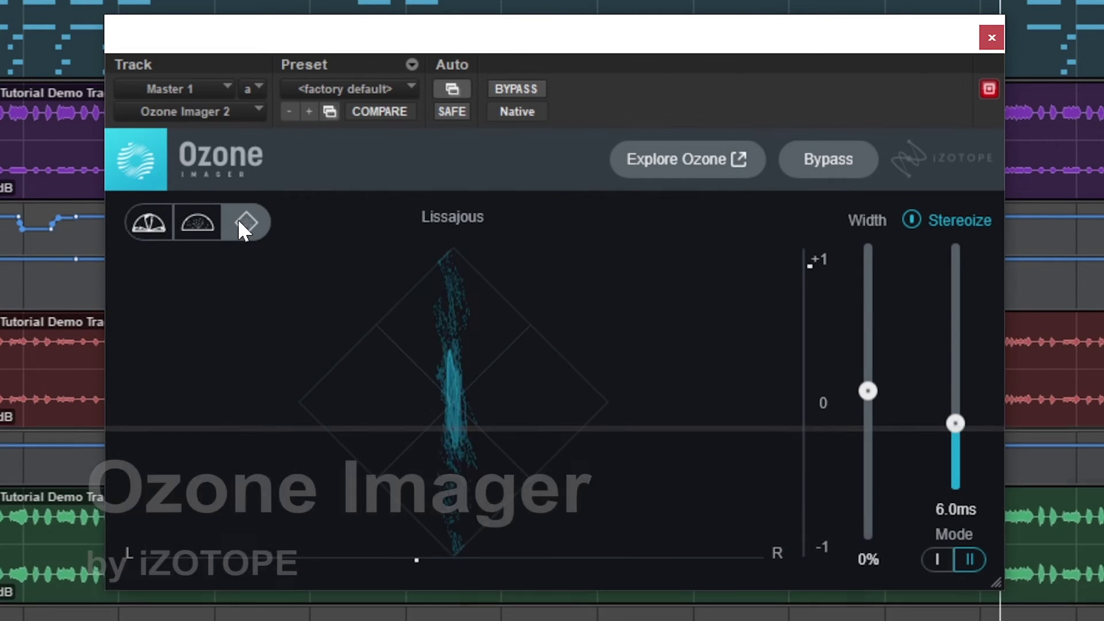
click(147, 222)
Step: Switch the Ozone Imager display to Polar Sample and adjust the stereo Width, narrowing it to -5 % and then varying it further
mouse_move(869, 390)
mouse_down()
mouse_move(888, 334)
mouse_move(878, 258)
mouse_move(863, 398)
mouse_up()
click(193, 220)
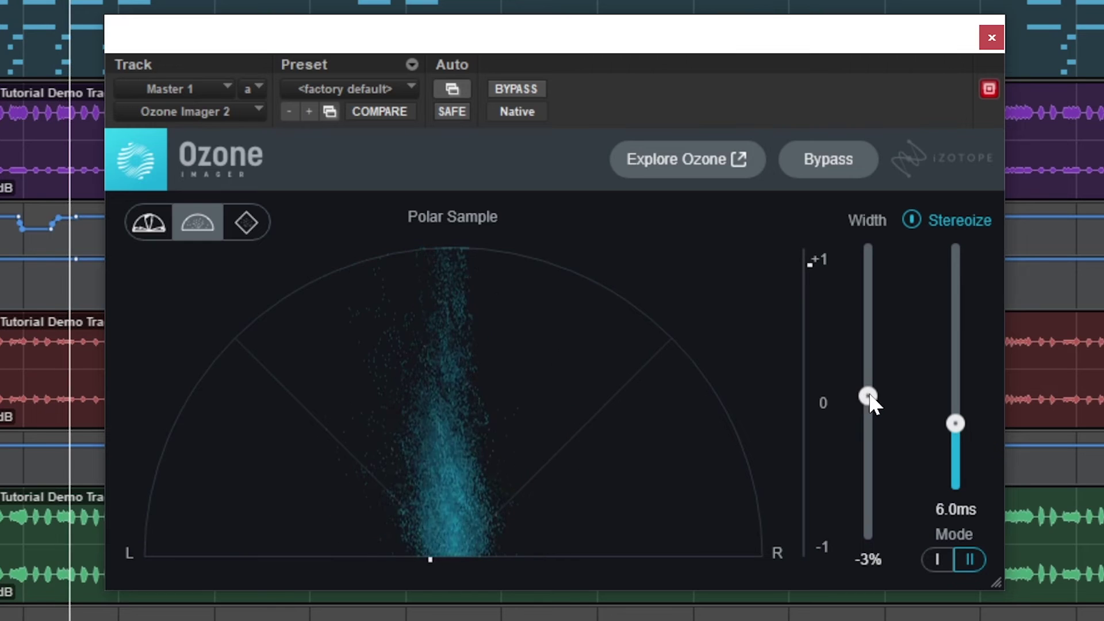
mouse_move(864, 395)
mouse_down()
mouse_move(874, 447)
mouse_move(842, 524)
mouse_move(856, 501)
mouse_move(870, 391)
mouse_up()
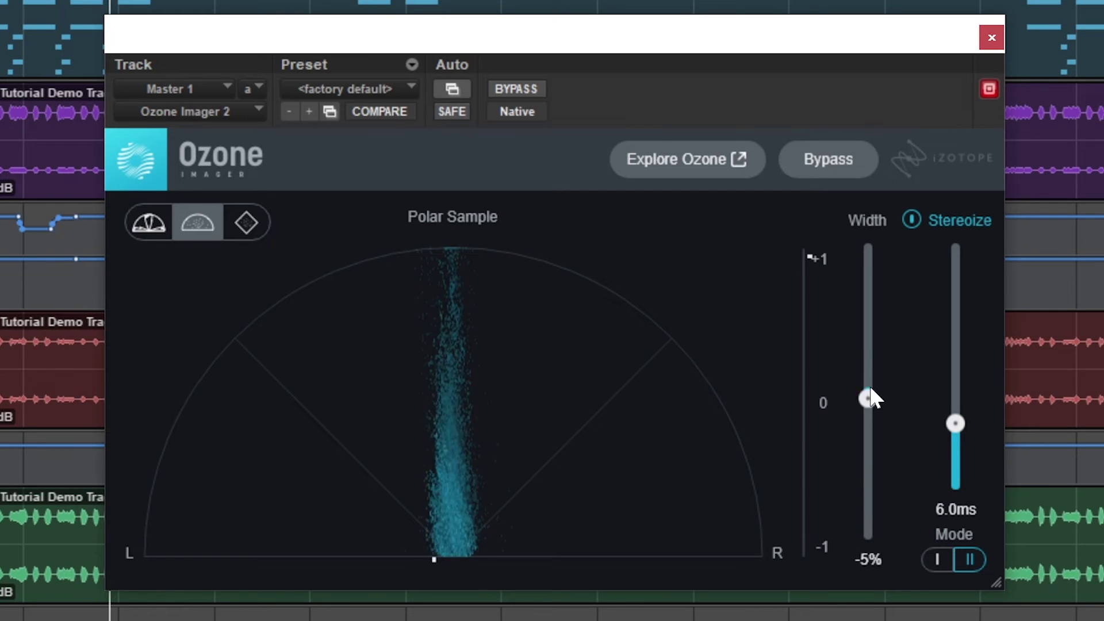
drag(858, 228, 872, 376)
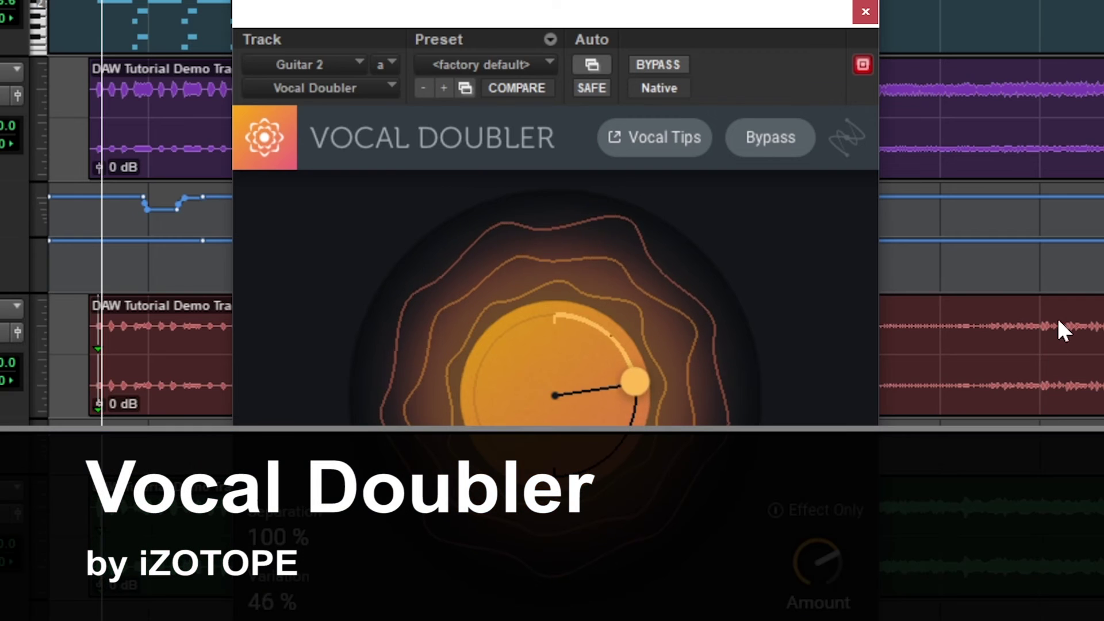
Step: Set Vocal Doubler's Separation to 36 % and Variation to 32 %, and raise and then lower the effect Amount
drag(1095, 244, 595, 362)
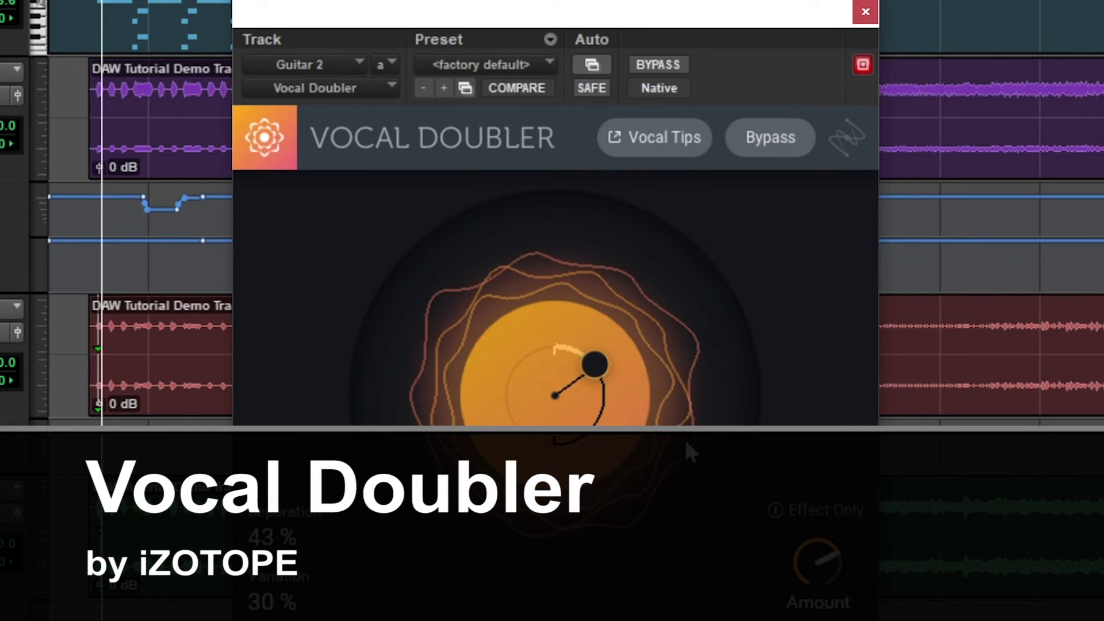
drag(805, 561, 805, 535)
mouse_move(595, 363)
mouse_down()
mouse_move(577, 366)
mouse_move(611, 371)
mouse_move(587, 418)
mouse_move(668, 430)
mouse_move(671, 394)
mouse_move(599, 366)
mouse_up()
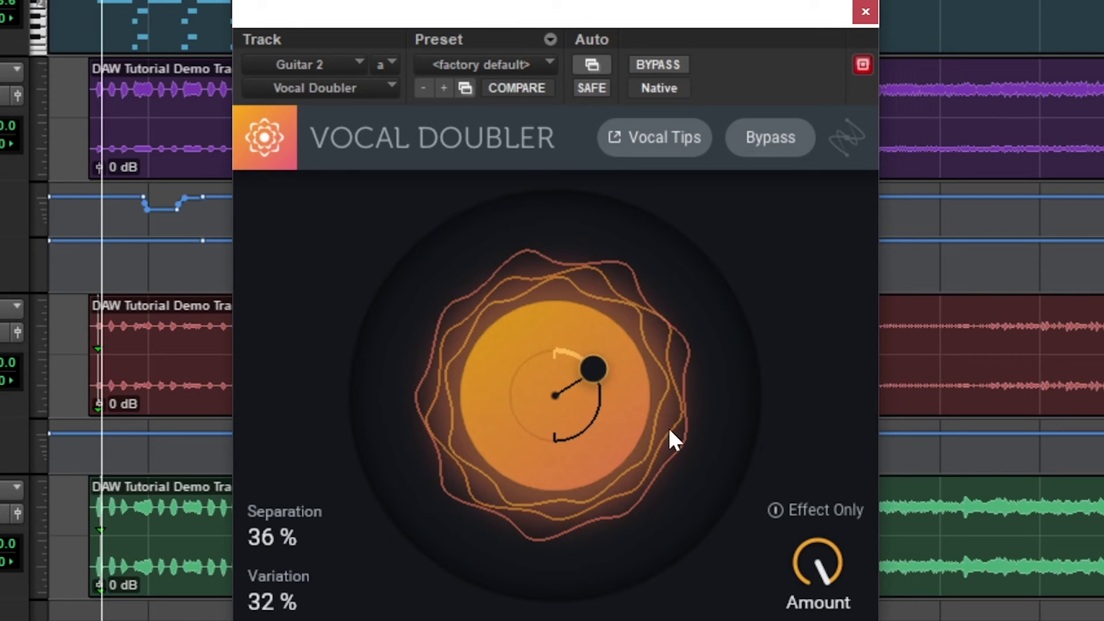
mouse_move(816, 577)
drag(816, 578, 815, 599)
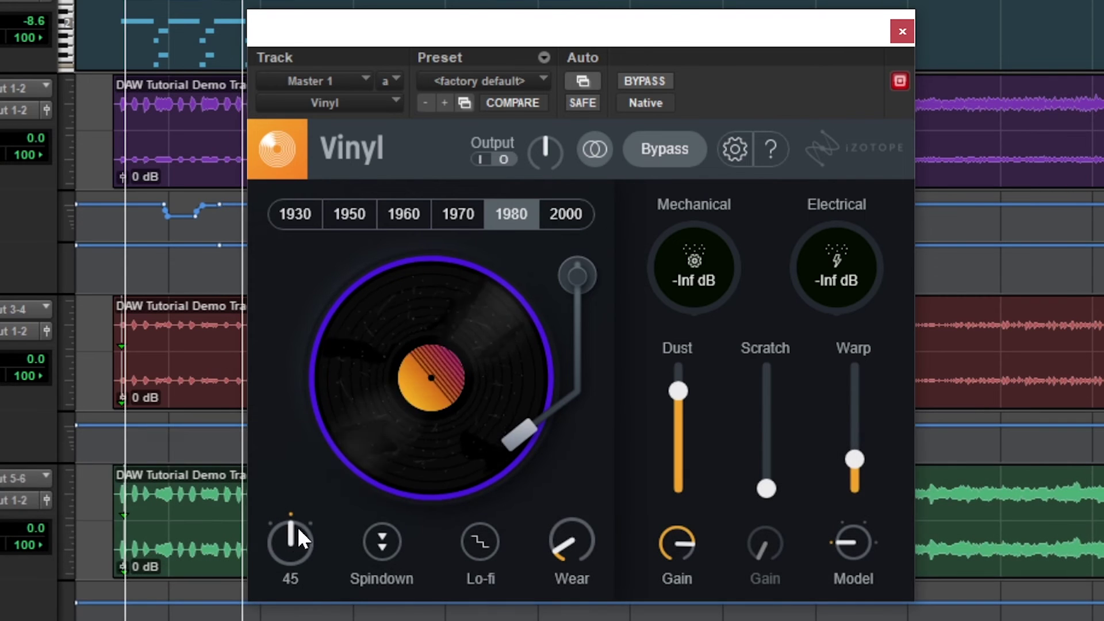
Step: Try the 1970, 1960 and 1950 eras in Vinyl and settle on 1970
click(467, 213)
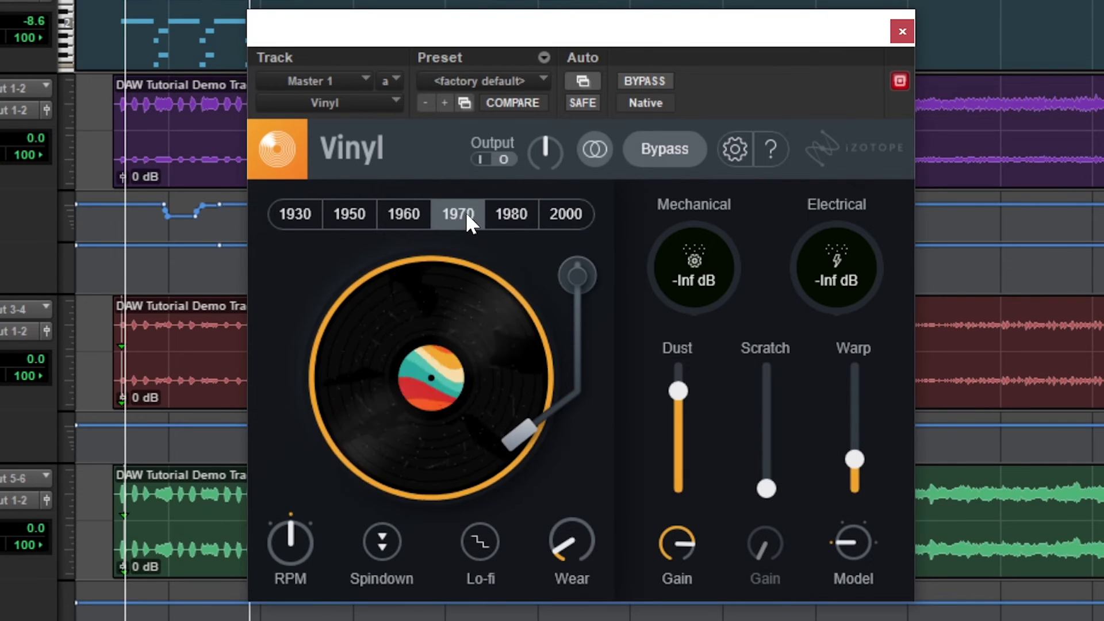
click(415, 210)
click(345, 213)
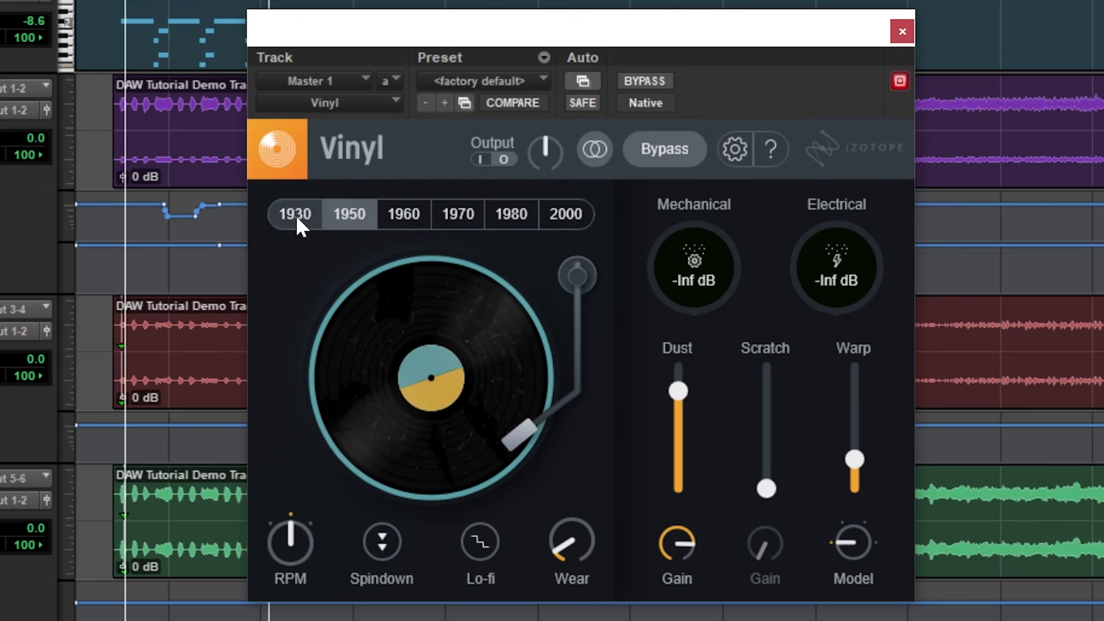
click(458, 214)
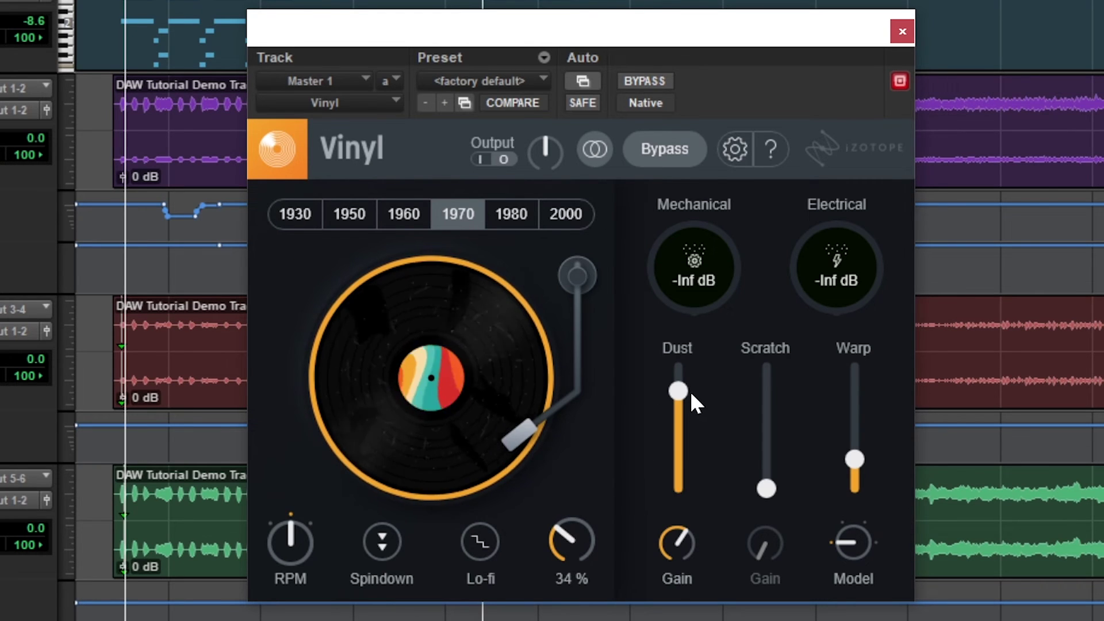
Step: Lower Vinyl's Dust to about mid-range and raise Warp well above the middle before bringing it partly back down
drag(678, 391, 678, 435)
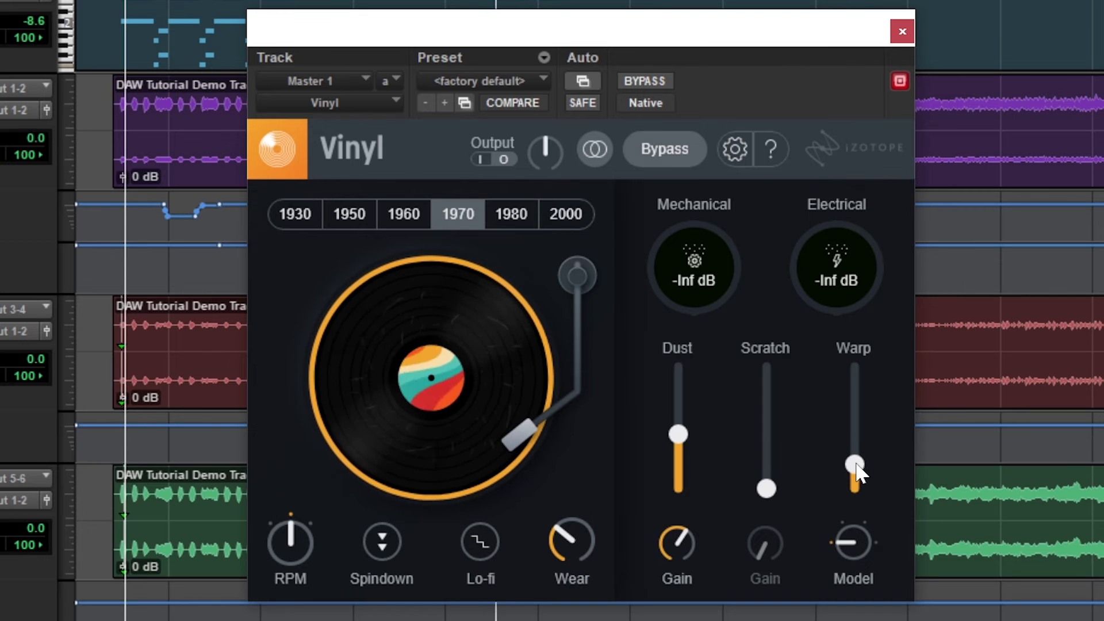
drag(855, 460, 860, 404)
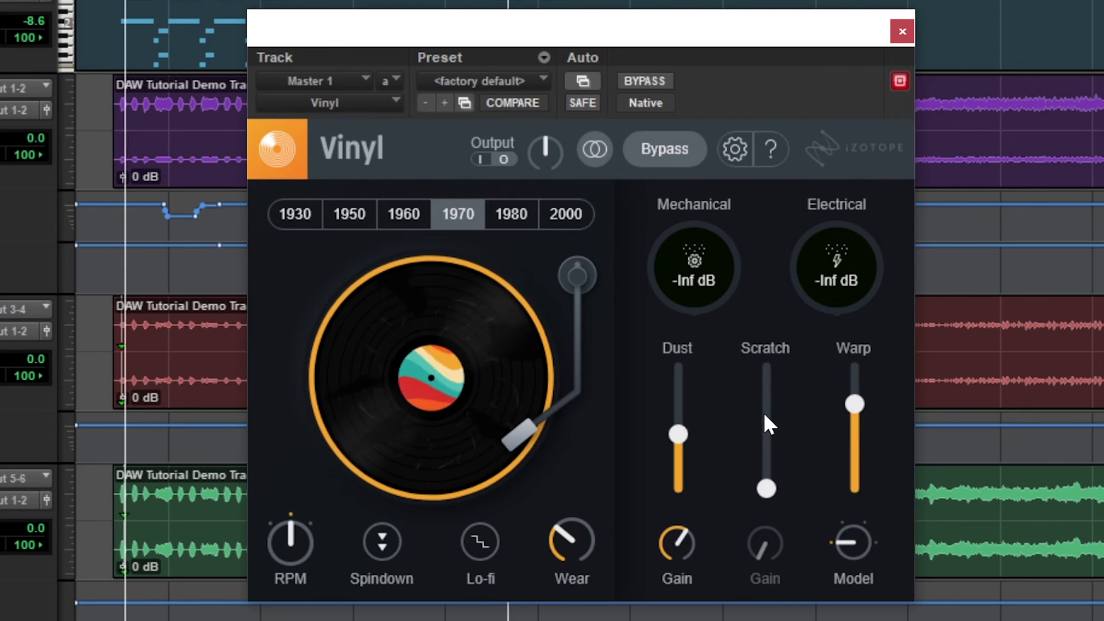
drag(855, 404, 842, 438)
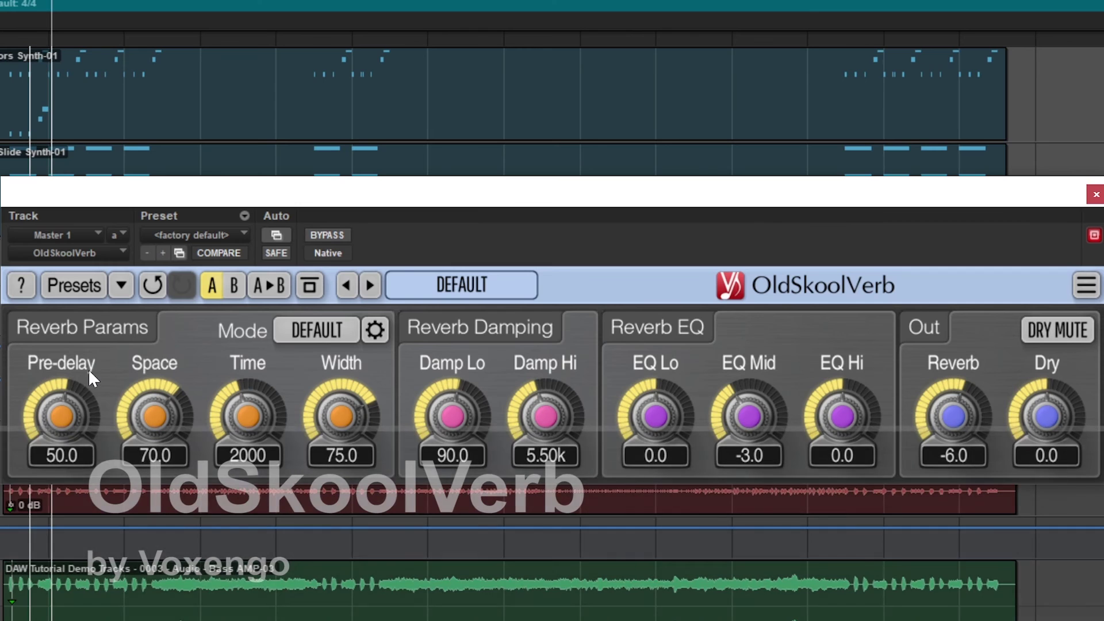
Step: Set OldSkoolVerb's Pre-delay to 28.5, Space to 36.3, Time to 1029, Width to 46.3 and the Dry output to 5.9
drag(77, 384, 77, 420)
drag(163, 387, 163, 411)
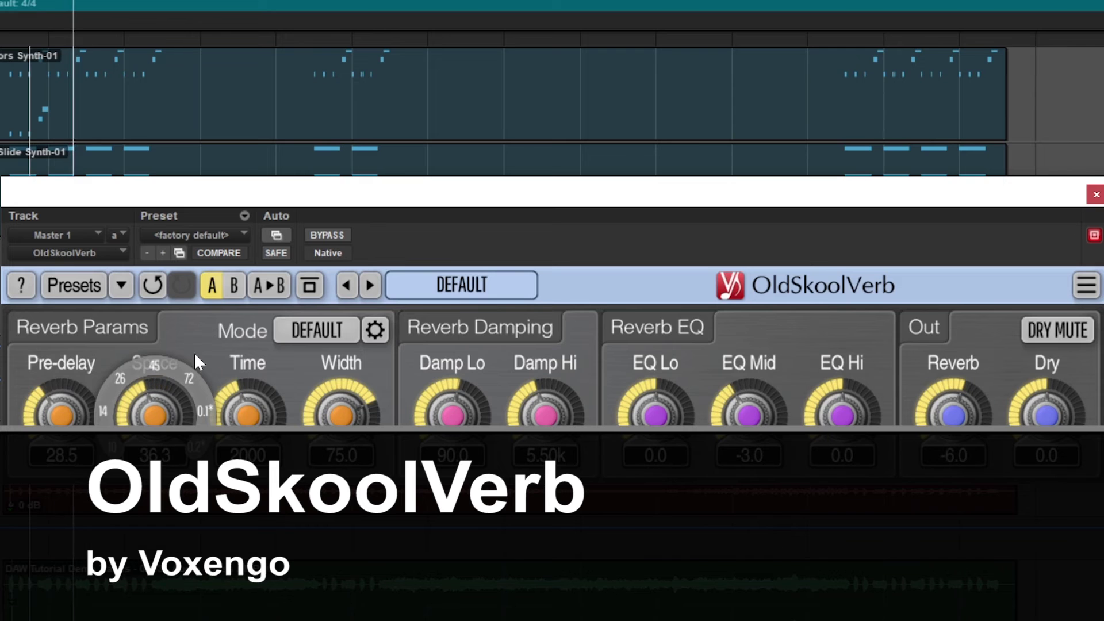
drag(248, 405, 248, 409)
drag(342, 411, 342, 413)
drag(1044, 406, 1044, 409)
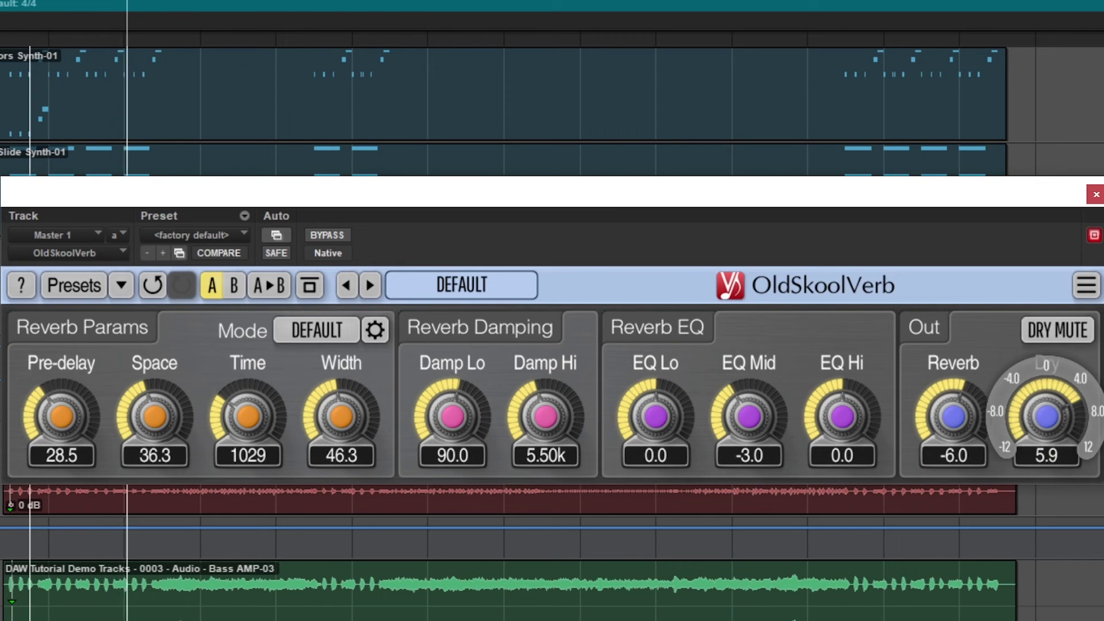
Step: Set OldSkoolVerb's Dry output to -0.2 and adjust the Reverb output level and the three Reverb EQ bands
drag(1047, 415, 1047, 436)
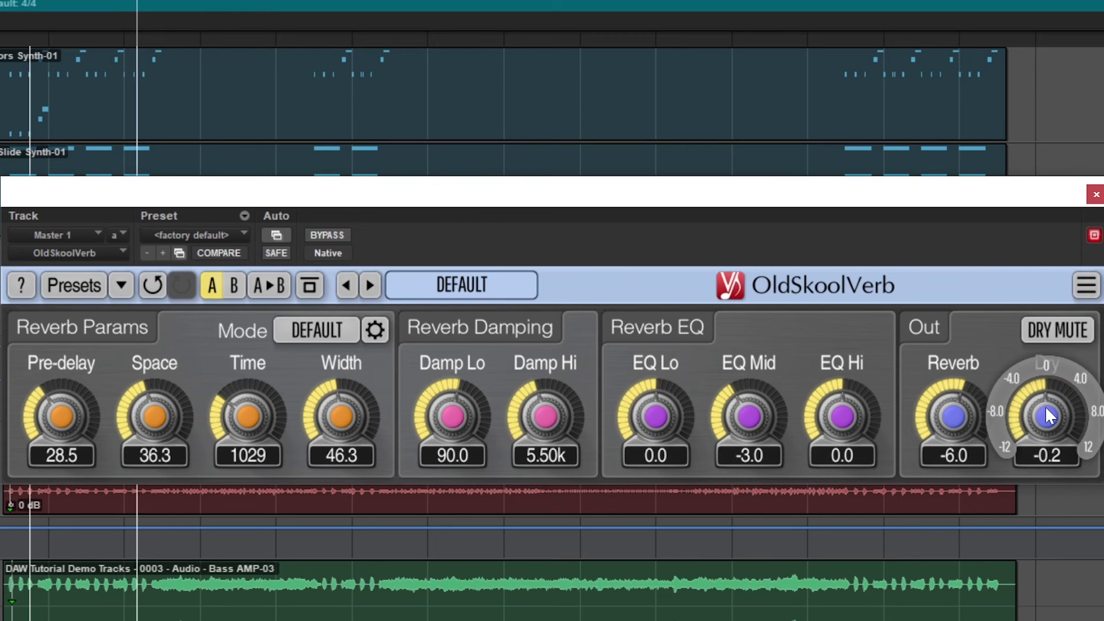
mouse_move(953, 416)
mouse_down()
mouse_move(953, 385)
mouse_move(946, 422)
mouse_up()
drag(664, 411, 664, 423)
drag(727, 378, 755, 388)
drag(841, 415, 842, 403)
Step: Adjust OldSkoolVerb's Damp Hi and Damp Lo, along with the reverb's Width and Time
drag(546, 402, 546, 412)
drag(449, 369, 449, 389)
drag(346, 384, 346, 398)
mouse_move(246, 397)
mouse_down()
mouse_move(238, 420)
mouse_move(227, 397)
mouse_move(243, 391)
mouse_up()
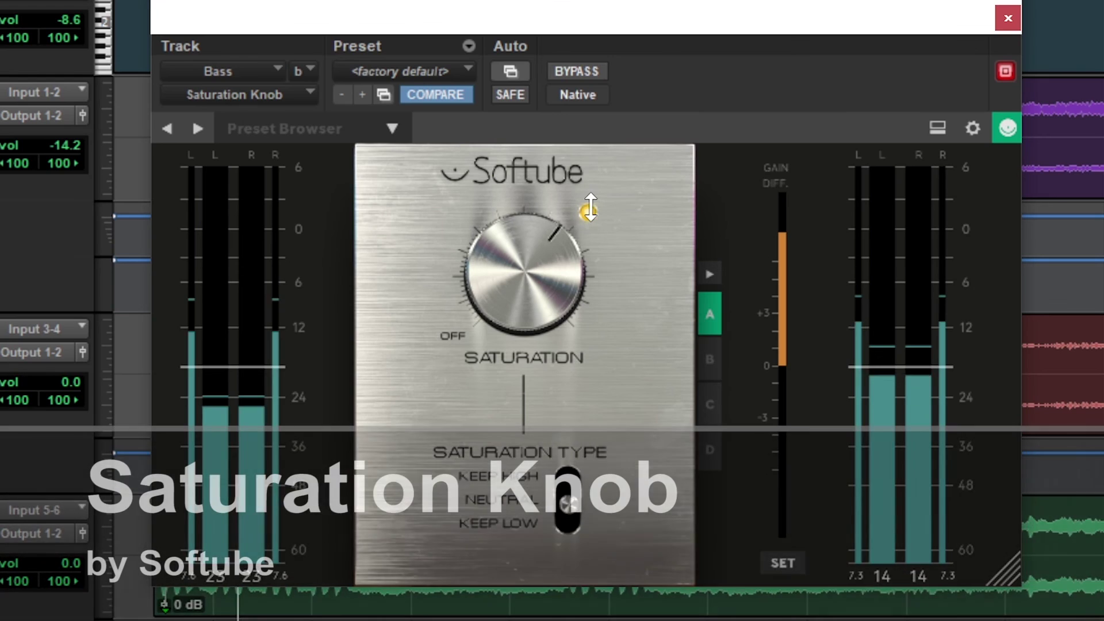
Step: Lower the Bass track's Saturation to below the midpoint, trying the Keep Low saturation type before switching to Neutral
drag(590, 207, 523, 230)
drag(567, 463, 562, 506)
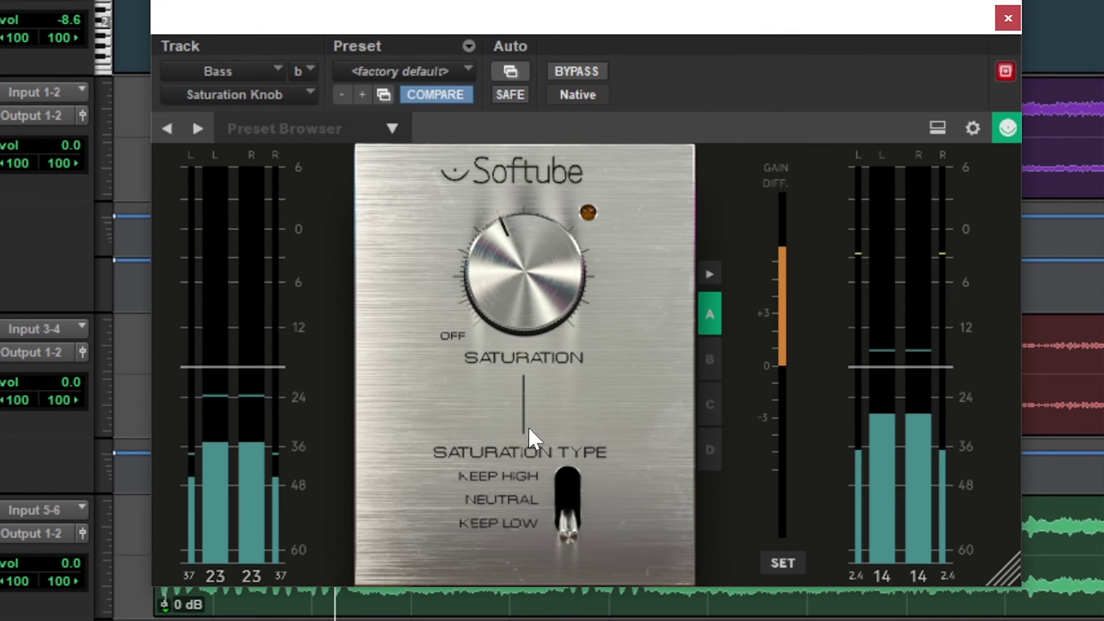
mouse_move(516, 258)
mouse_down()
mouse_move(516, 234)
mouse_move(515, 266)
mouse_up()
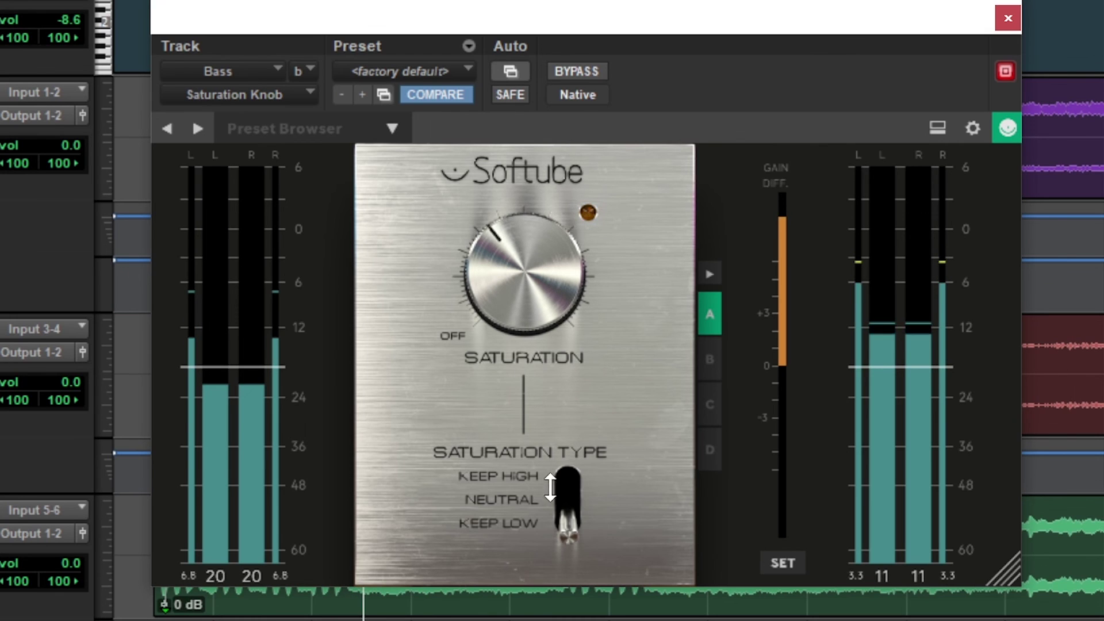
drag(565, 514, 567, 506)
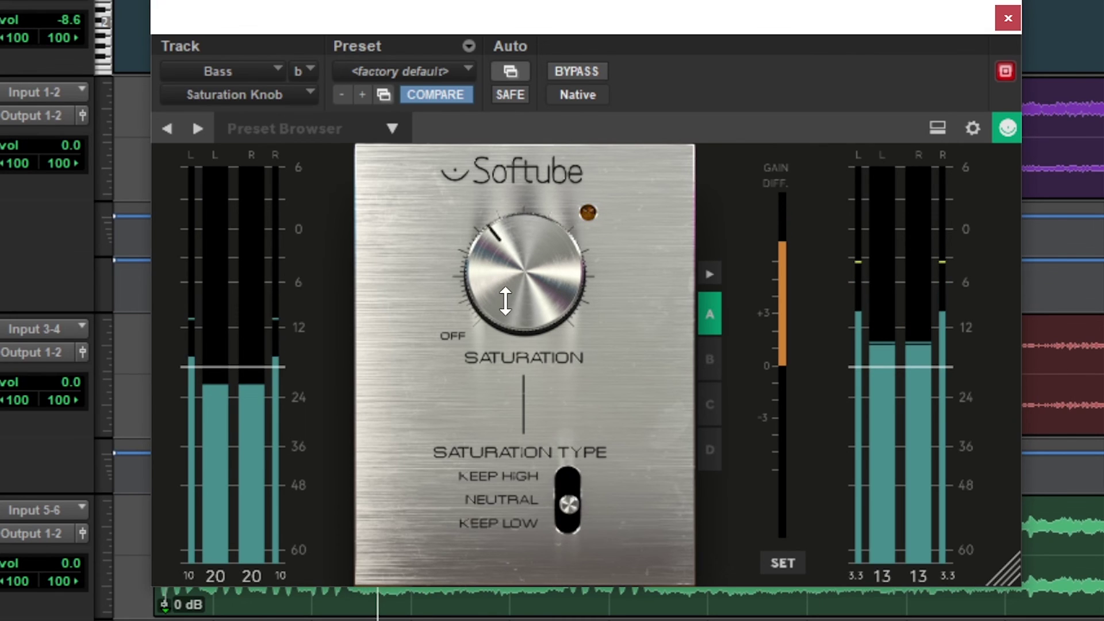
Step: Raise Saturation well above the midpoint and compare the Keep High and Keep Low saturation types
drag(504, 299, 543, 200)
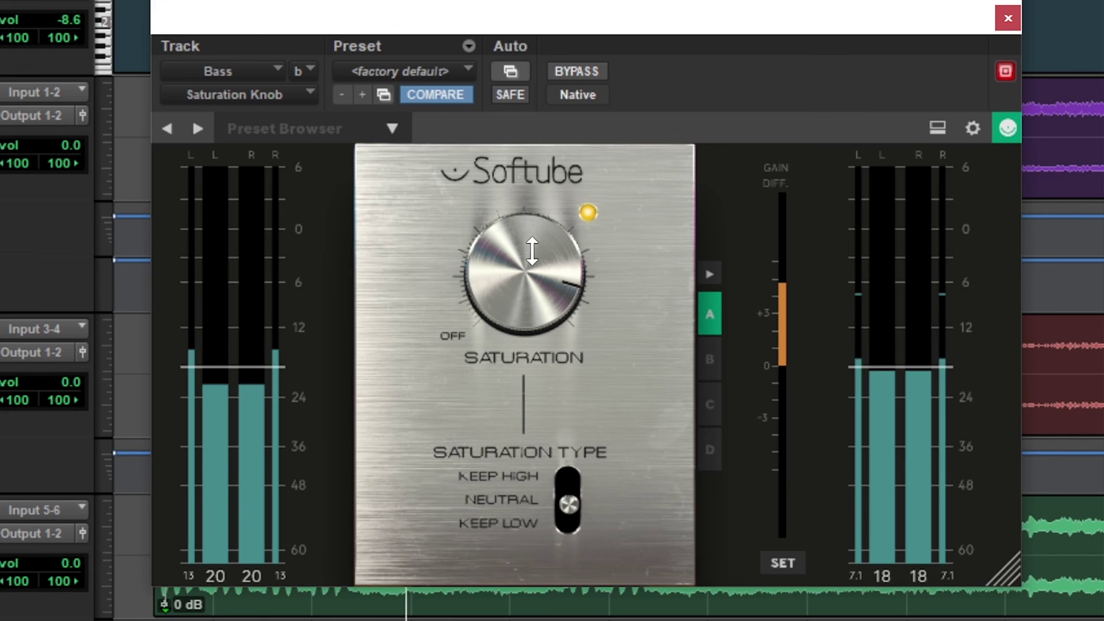
drag(568, 508, 560, 431)
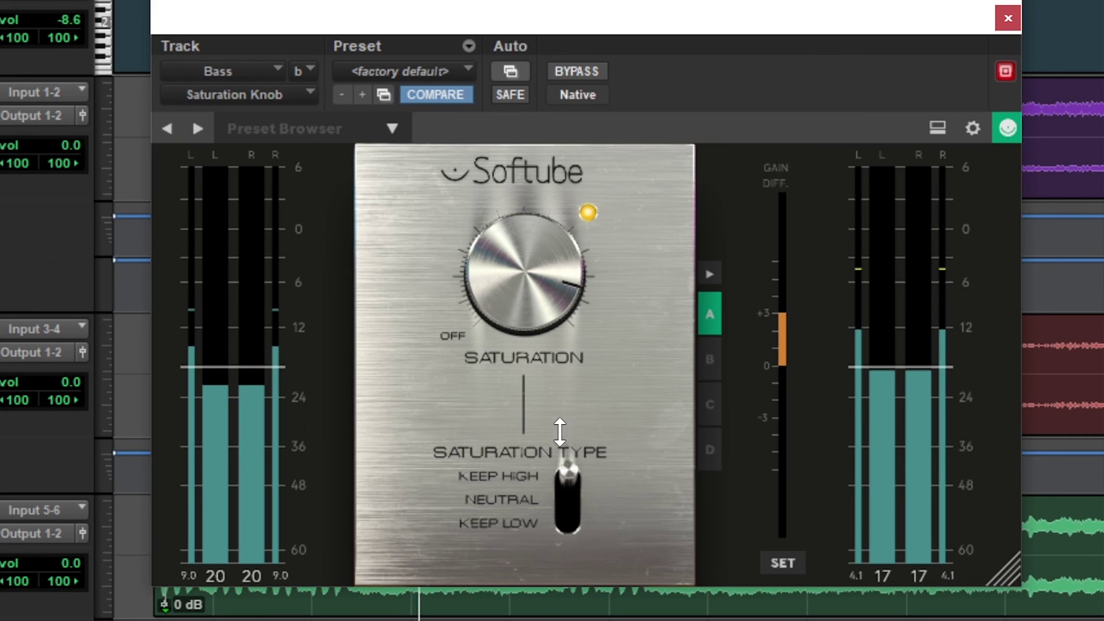
drag(566, 482, 562, 579)
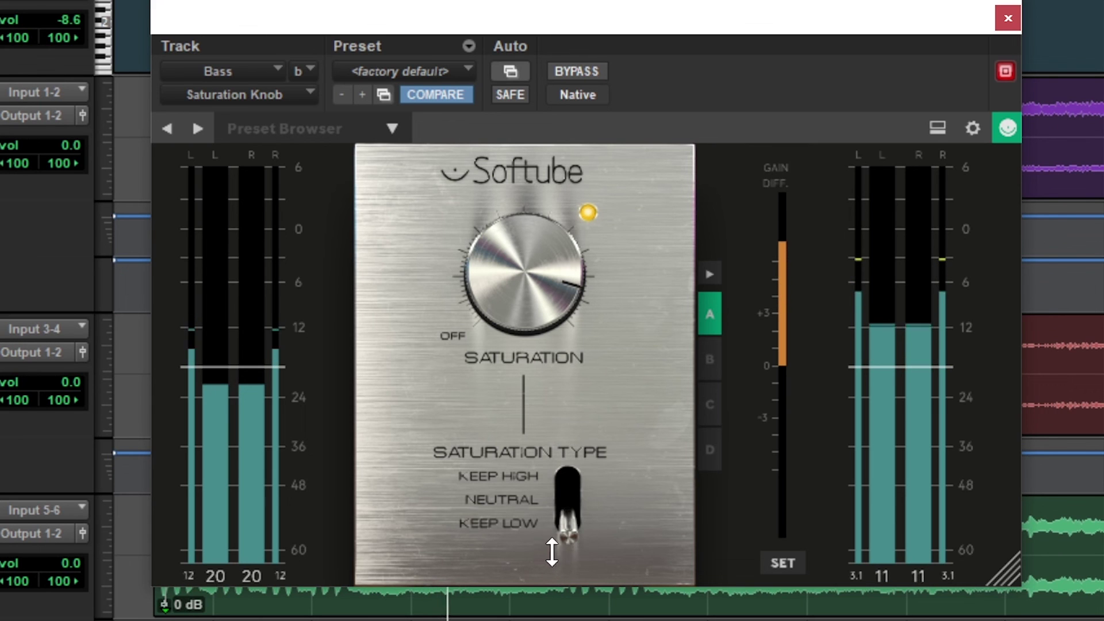
click(570, 511)
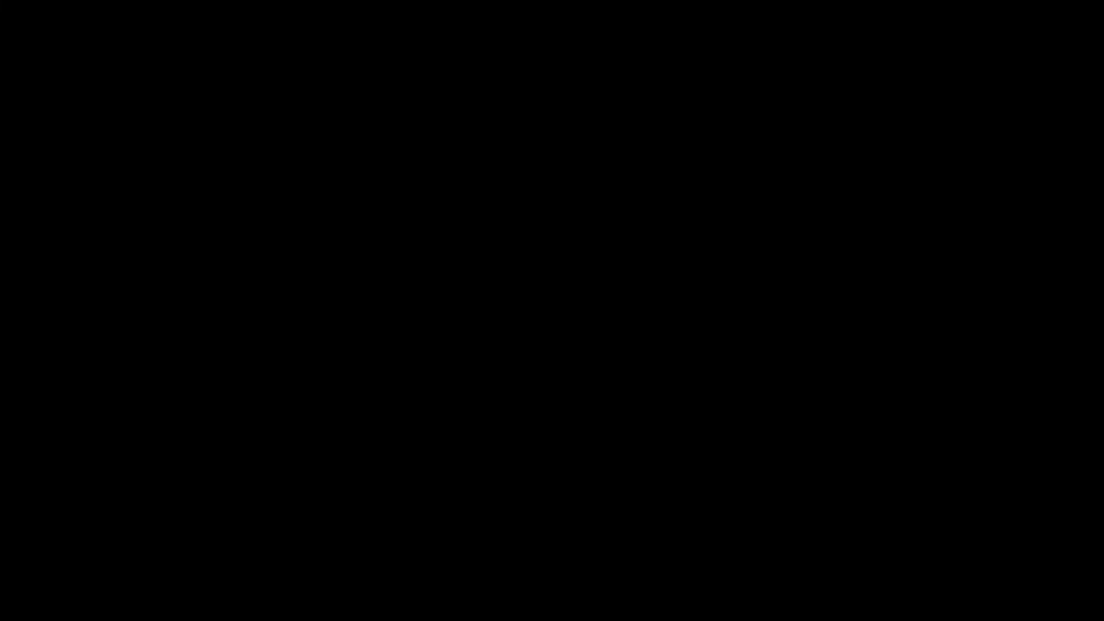